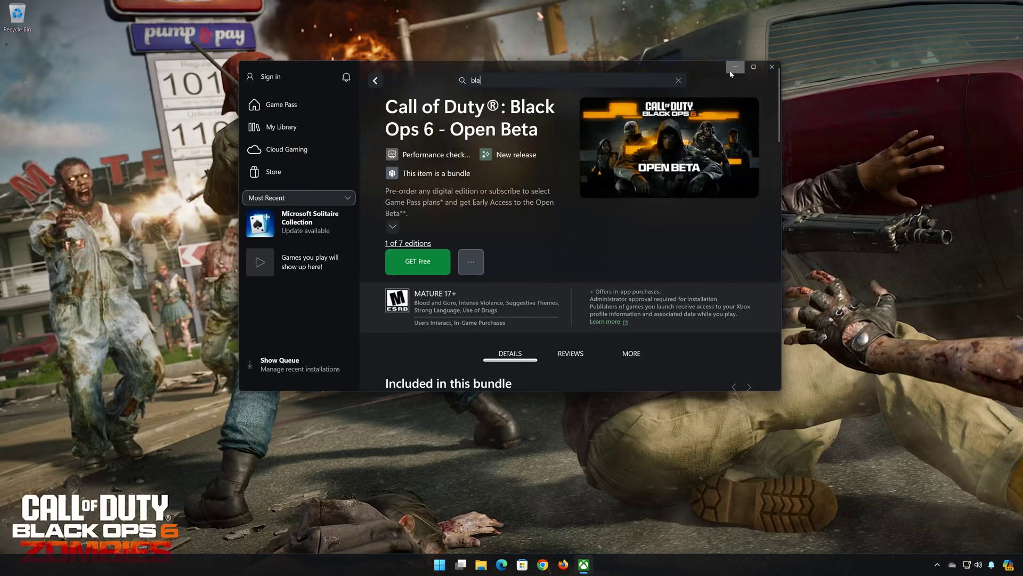
# Minimise the Xbox app window to reveal the desktop.
pyautogui.click(733, 68)
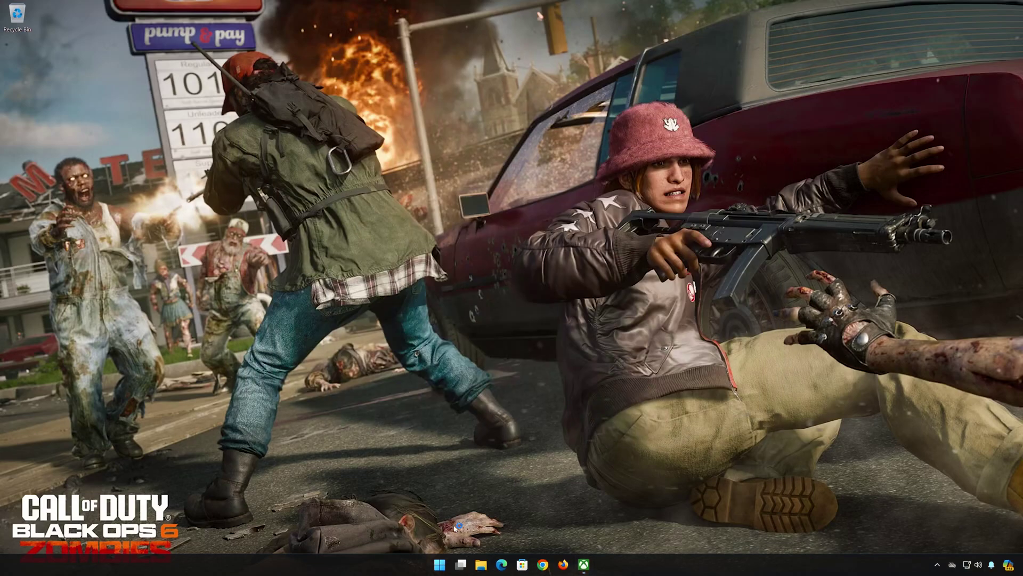
# From Start, reach Windows Security via Settings > Privacy & security and enter Virus & threat protection.
pyautogui.click(441, 567)
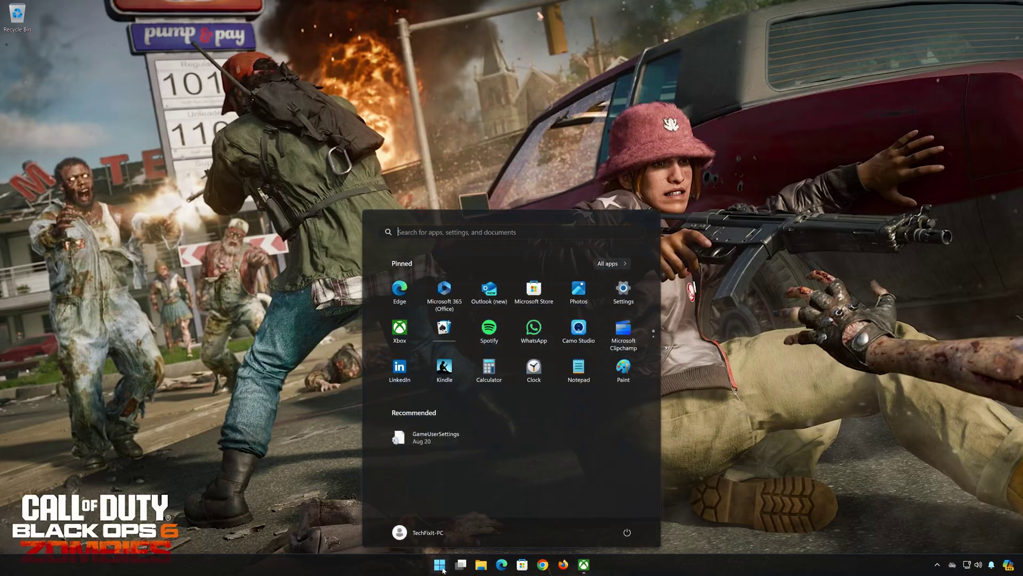
pyautogui.click(628, 291)
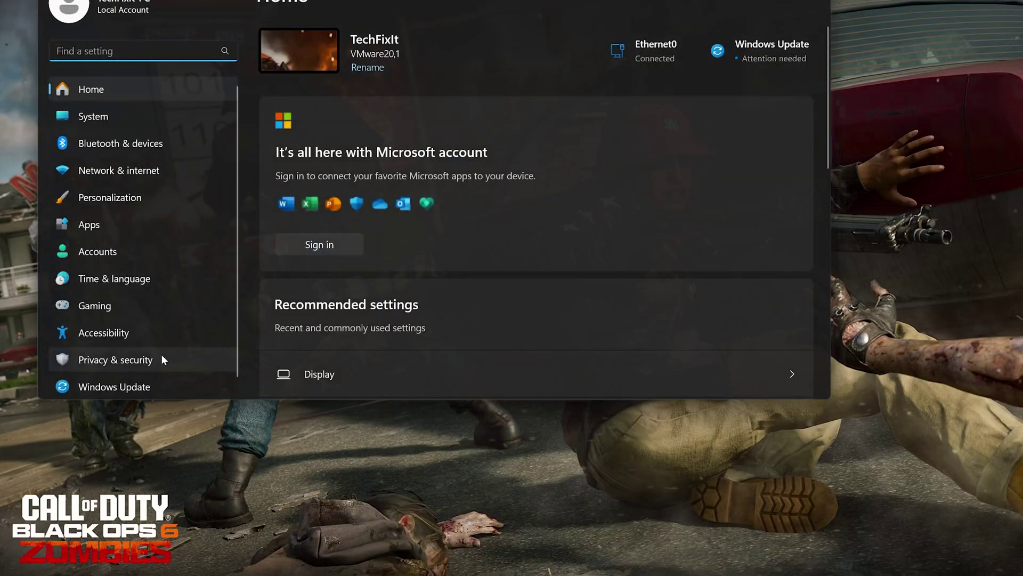
pyautogui.click(140, 358)
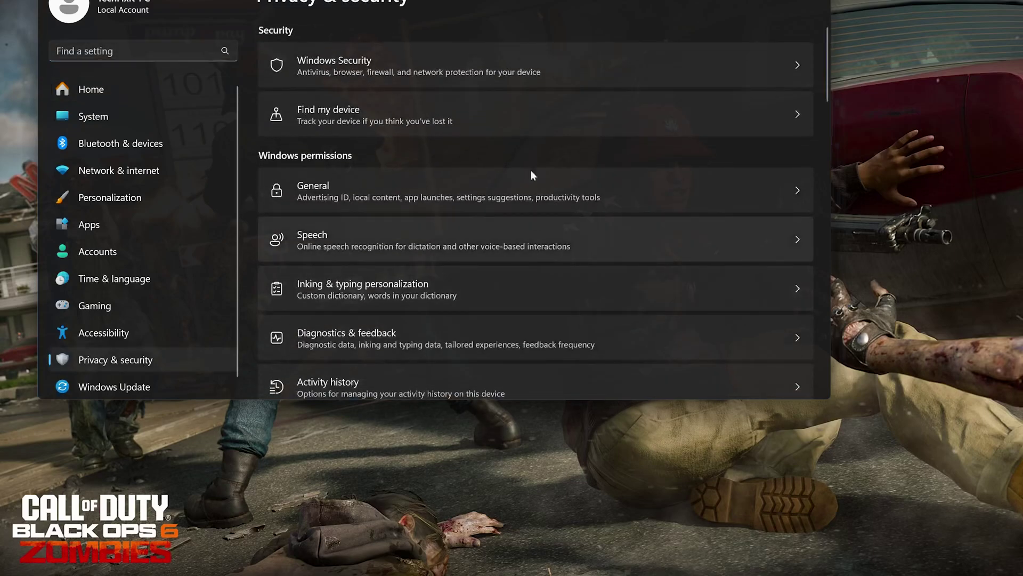
pyautogui.click(427, 66)
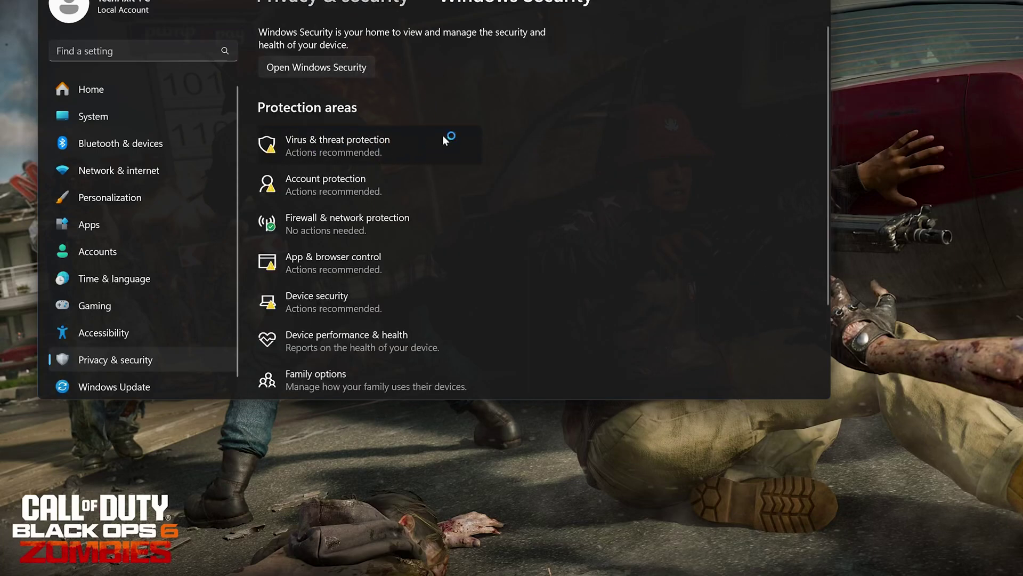
pyautogui.click(365, 149)
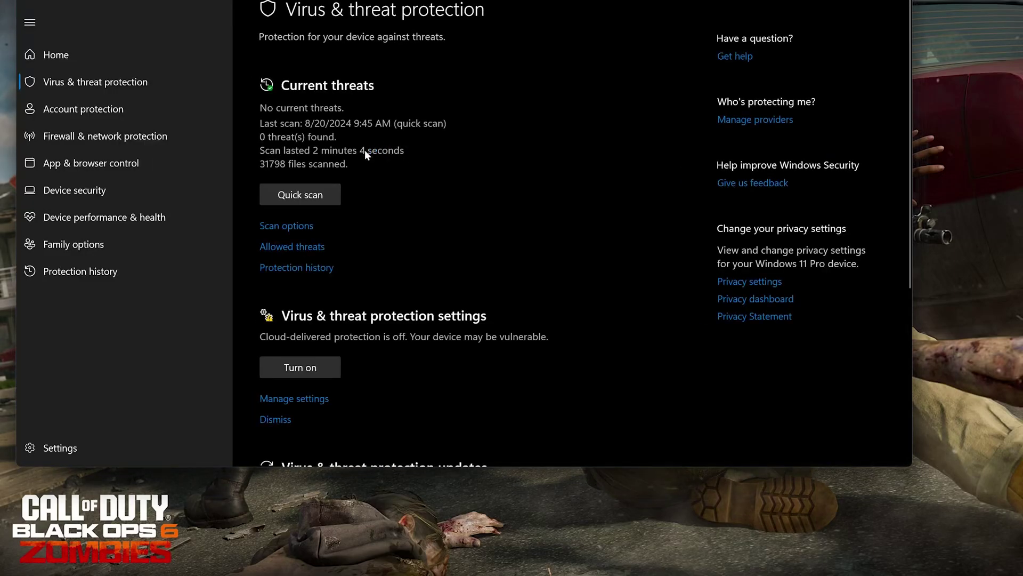
pyautogui.scroll(-3, 364, 150)
pyautogui.scroll(1, 364, 149)
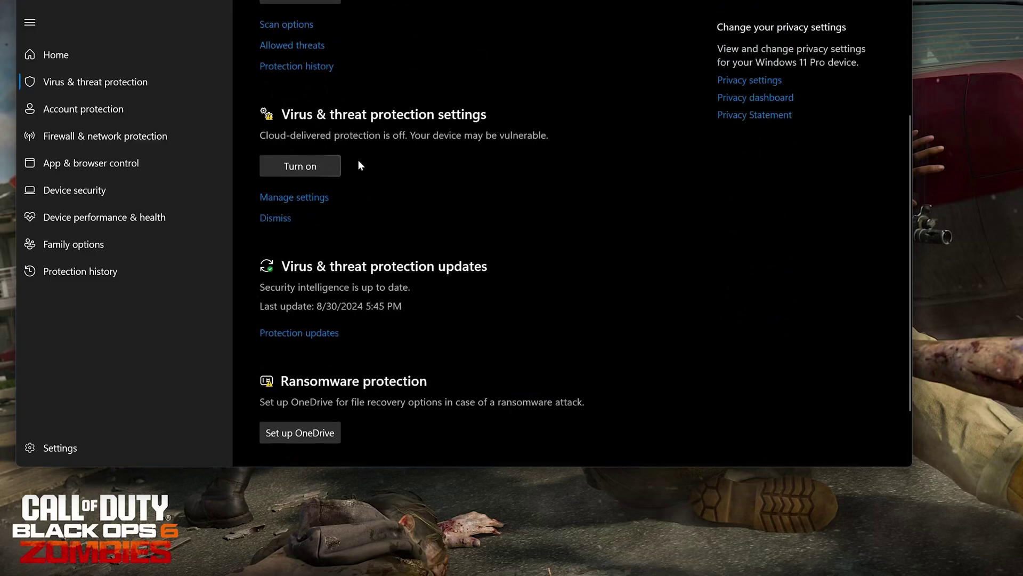
# In Virus & threat protection's Manage settings, switch Real-time protection off.
pyautogui.click(294, 192)
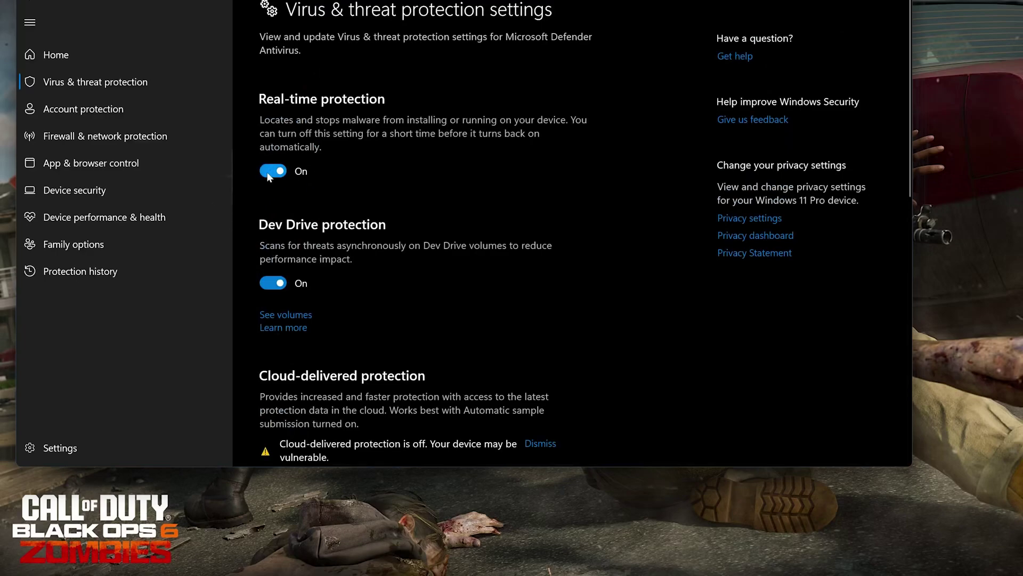
pyautogui.click(268, 174)
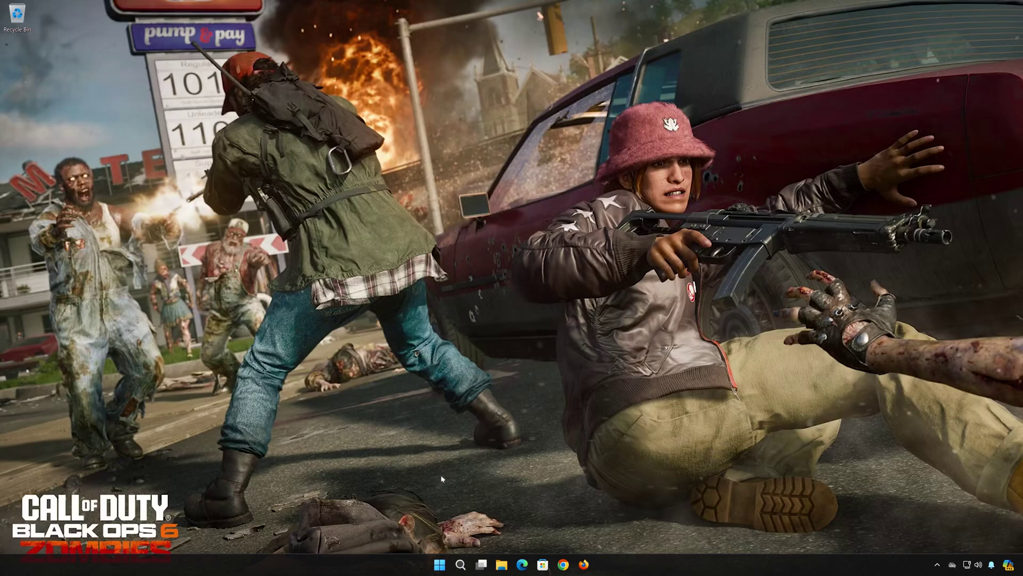
# From Start, reach Windows Security via Settings > Privacy & security and enter Firewall & network protection.
pyautogui.click(436, 570)
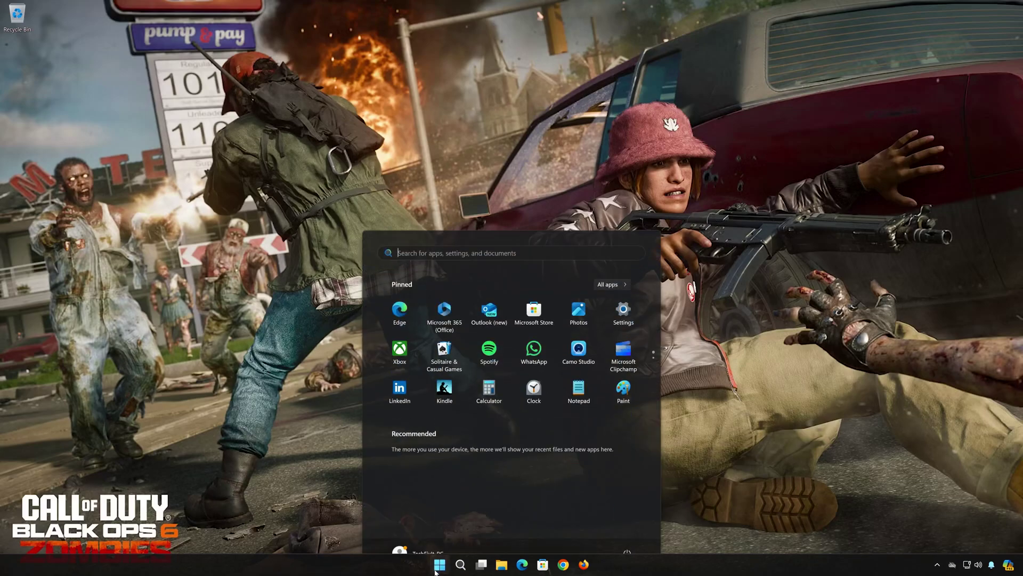
pyautogui.click(625, 300)
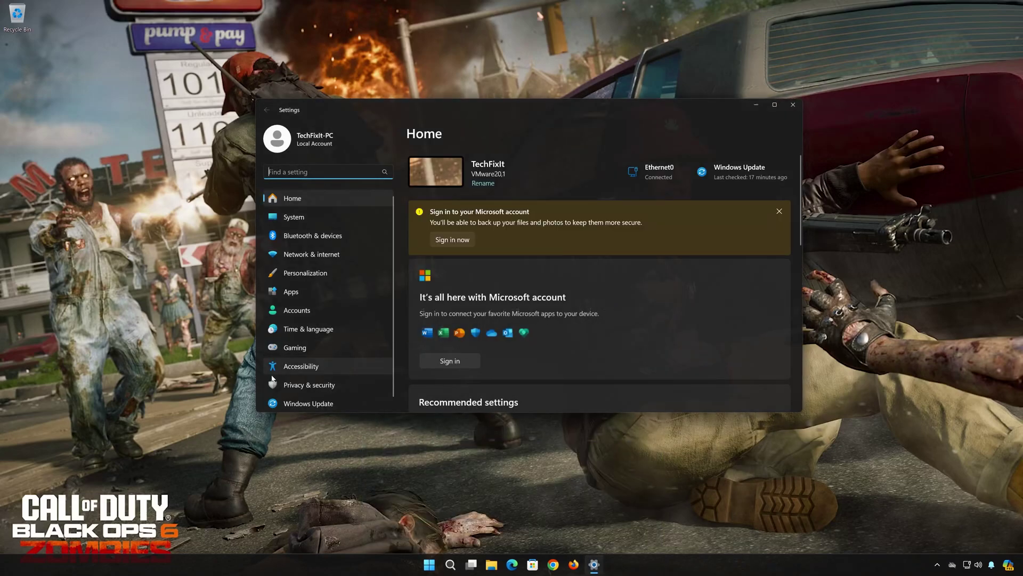
pyautogui.click(326, 385)
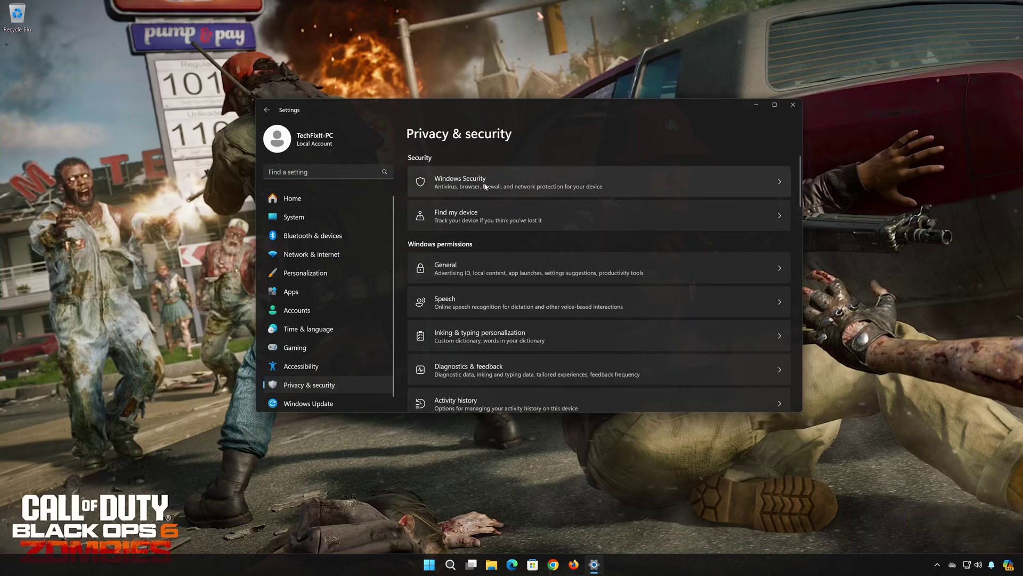
pyautogui.click(499, 186)
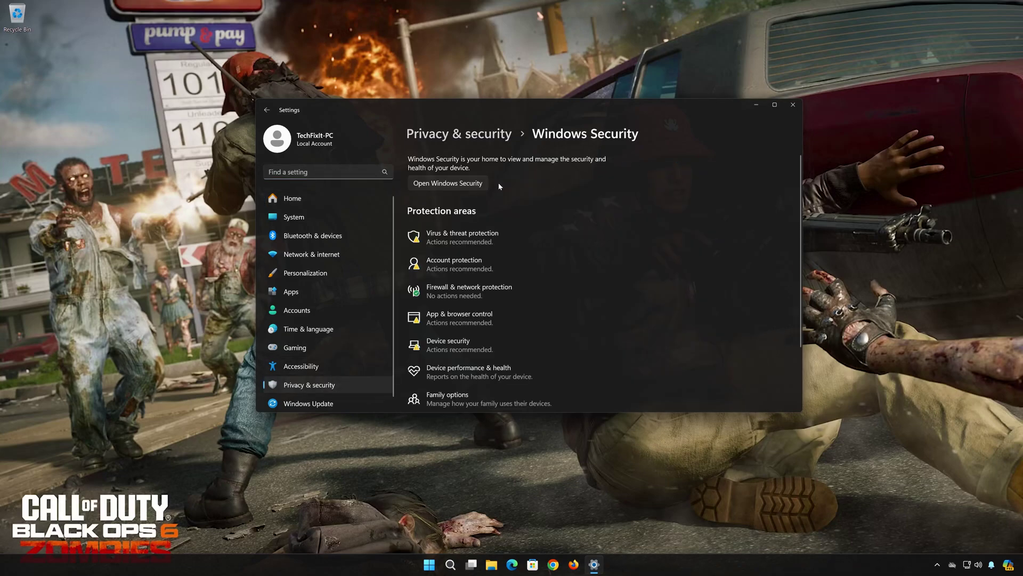
pyautogui.click(468, 292)
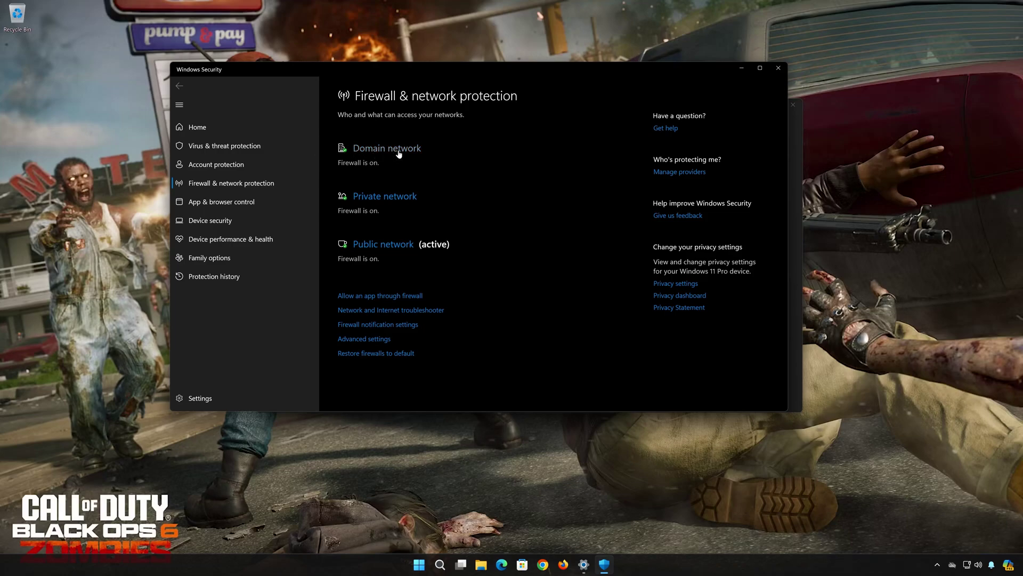
# Turn the Domain network's Microsoft Defender Firewall off, approving the UAC prompt, and return to the overview.
pyautogui.click(399, 152)
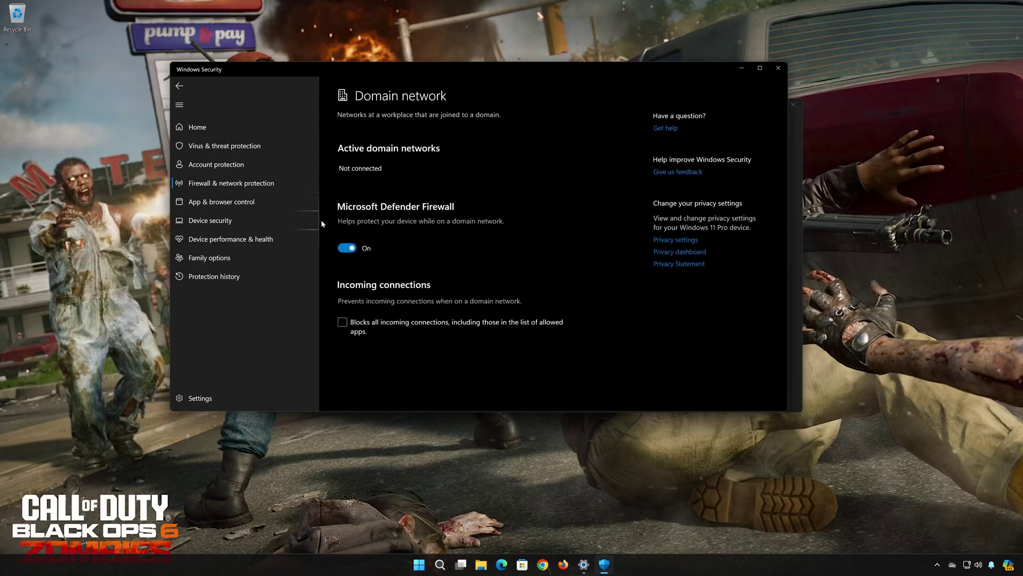
pyautogui.click(346, 247)
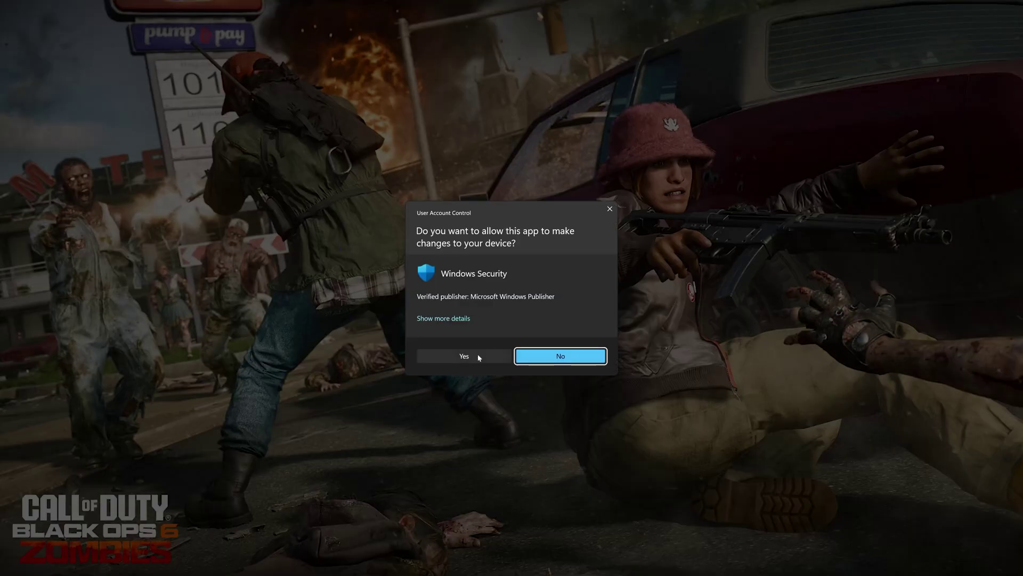
pyautogui.click(472, 356)
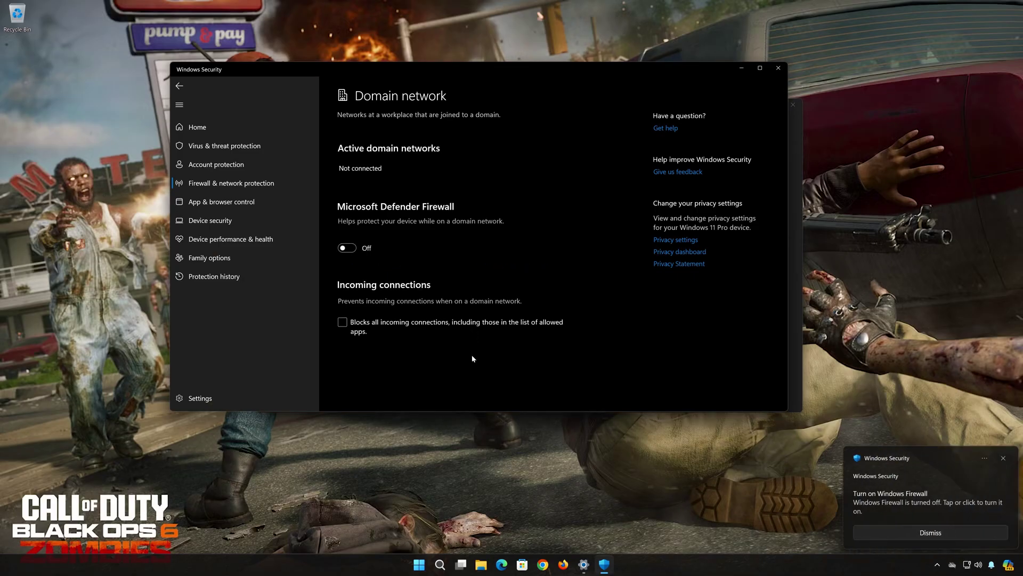
pyautogui.click(181, 87)
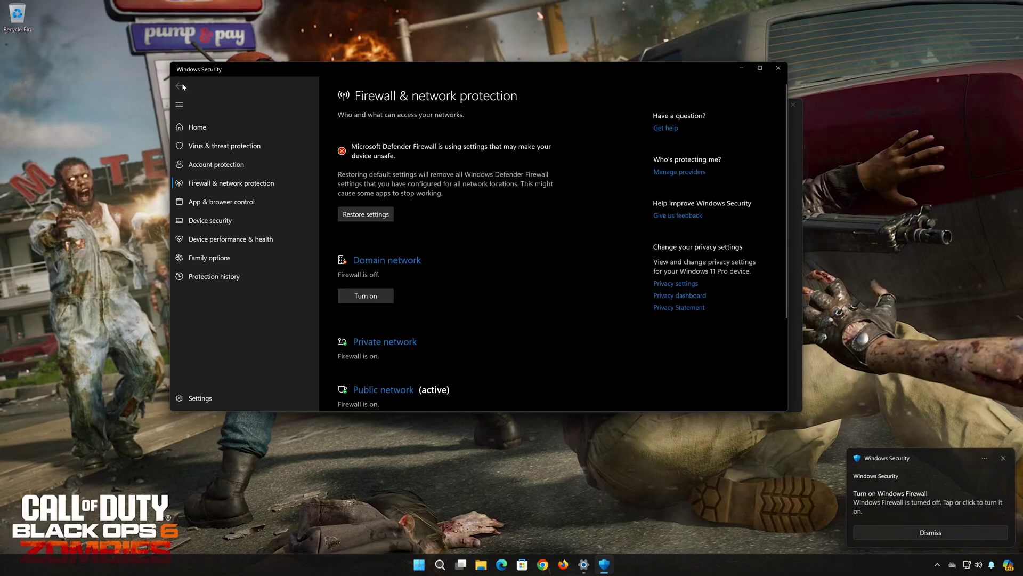
# Turn the Private network's Microsoft Defender Firewall off, approving the UAC prompt, and return to the overview.
pyautogui.click(392, 345)
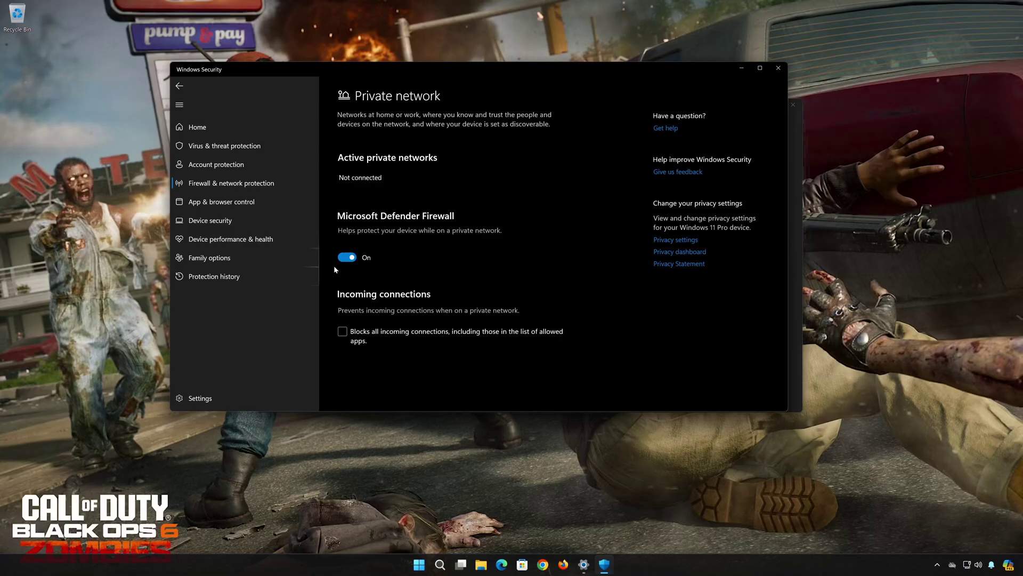
pyautogui.click(348, 258)
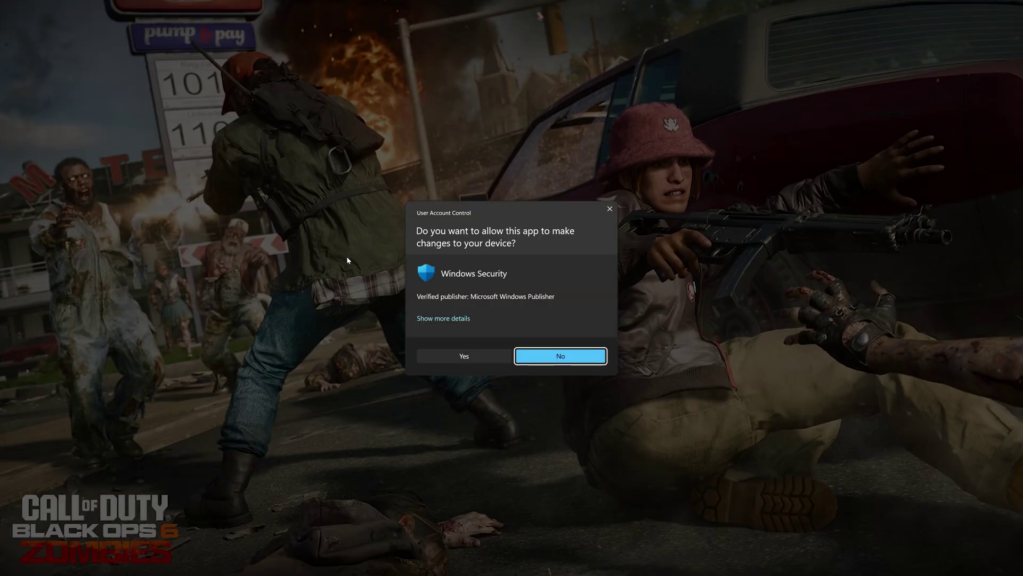
pyautogui.click(466, 355)
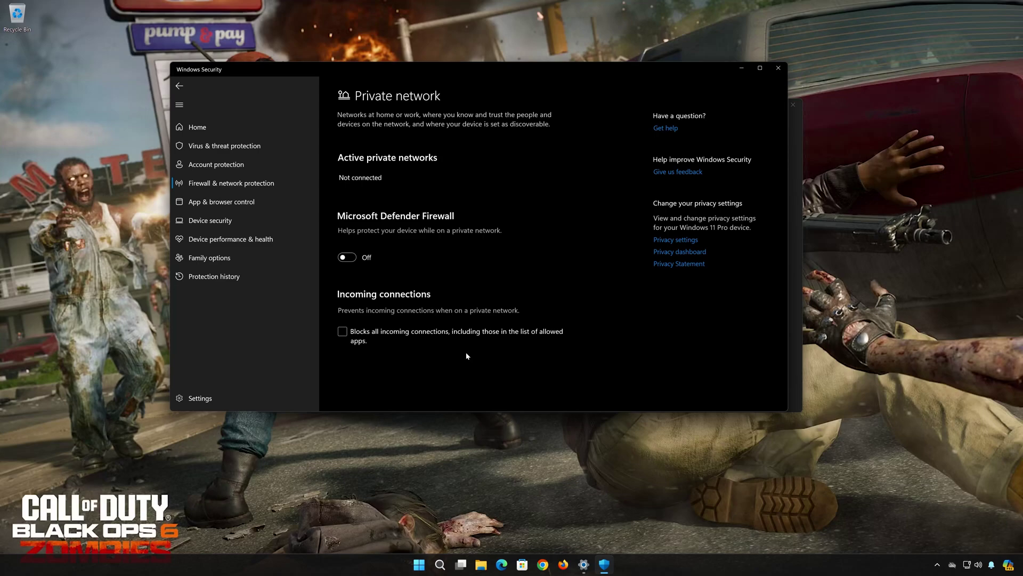
pyautogui.click(182, 86)
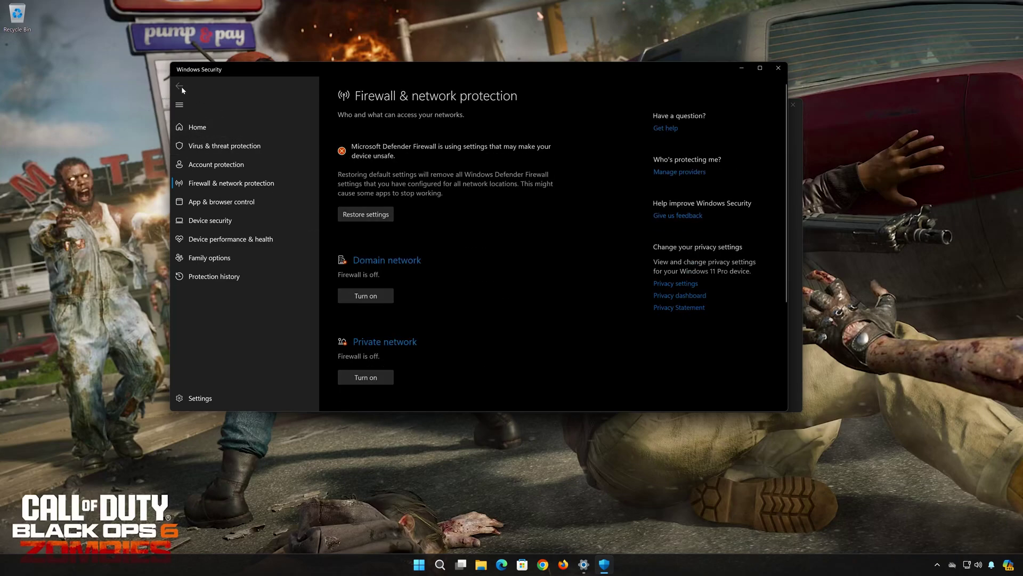
pyautogui.scroll(-3, 466, 294)
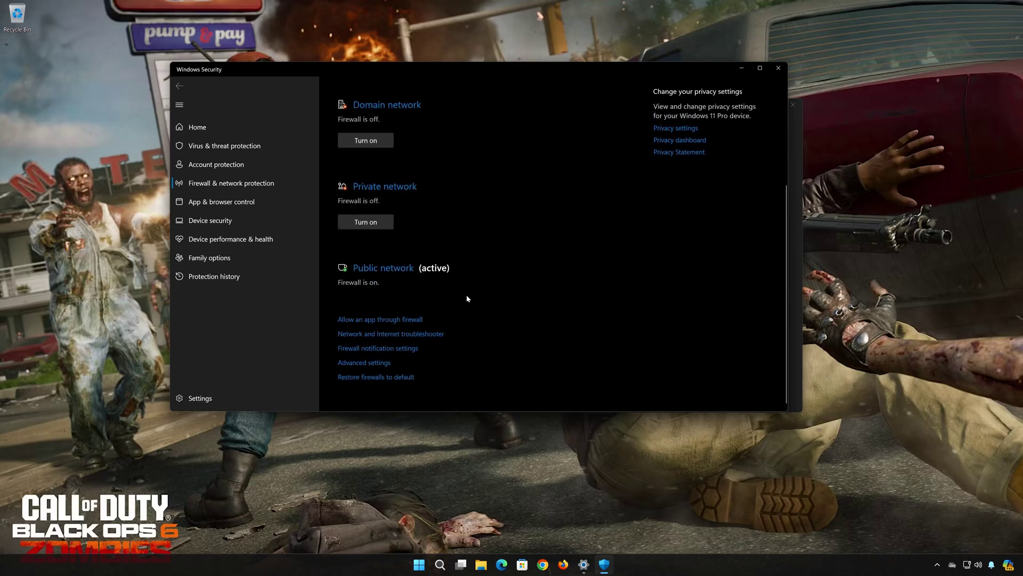
# Turn the Public network's firewall off and return to the firewall overview.
pyautogui.click(385, 269)
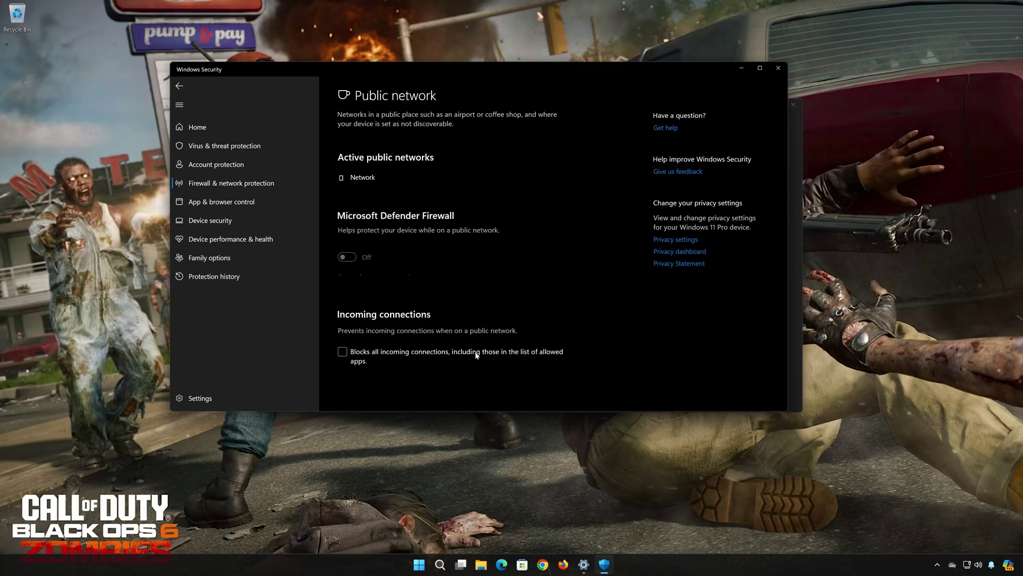
pyautogui.click(180, 86)
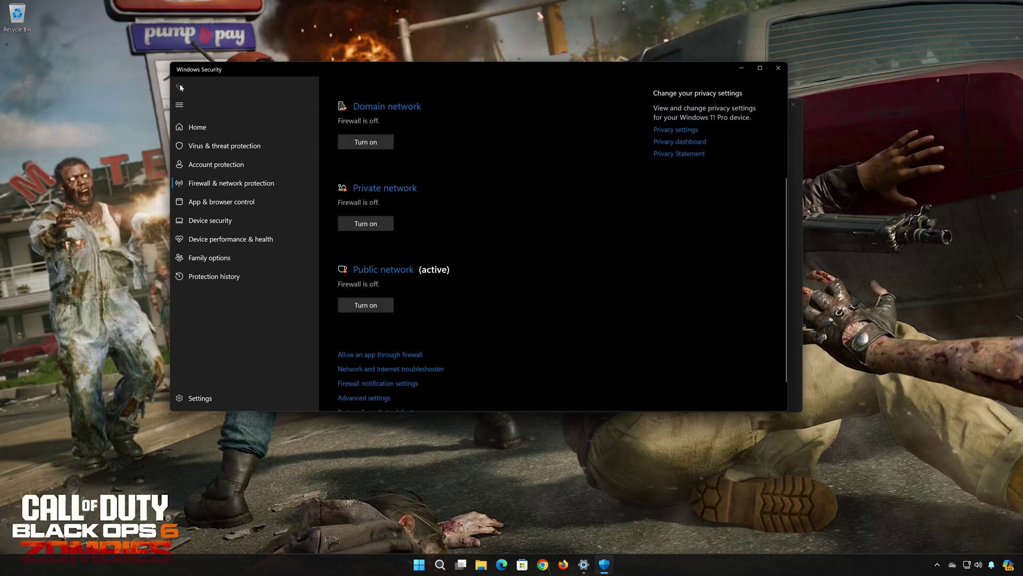
pyautogui.scroll(3, 573, 226)
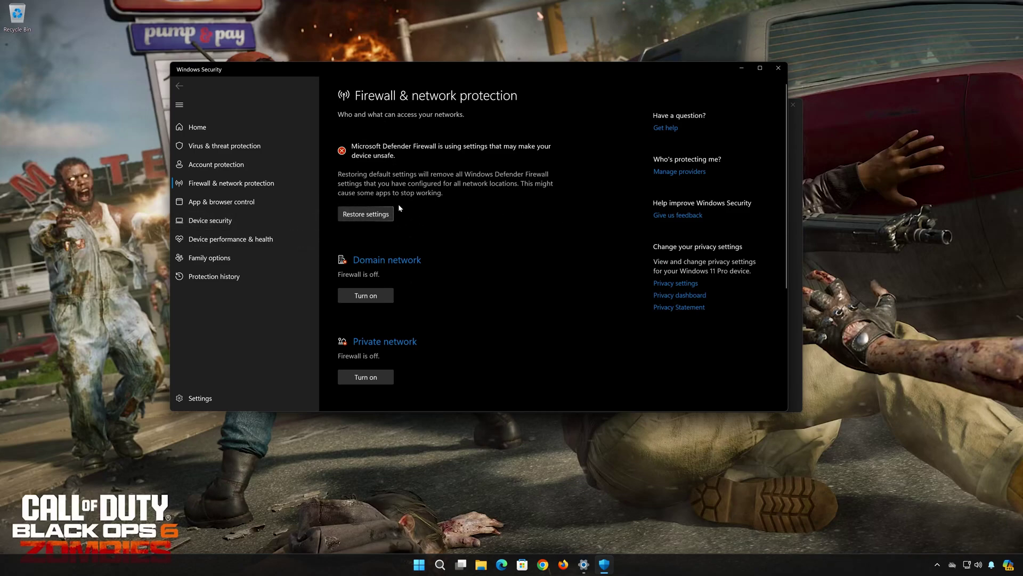
# Restore the default firewall settings, approving the UAC prompt, so all three networks are on again.
pyautogui.click(364, 218)
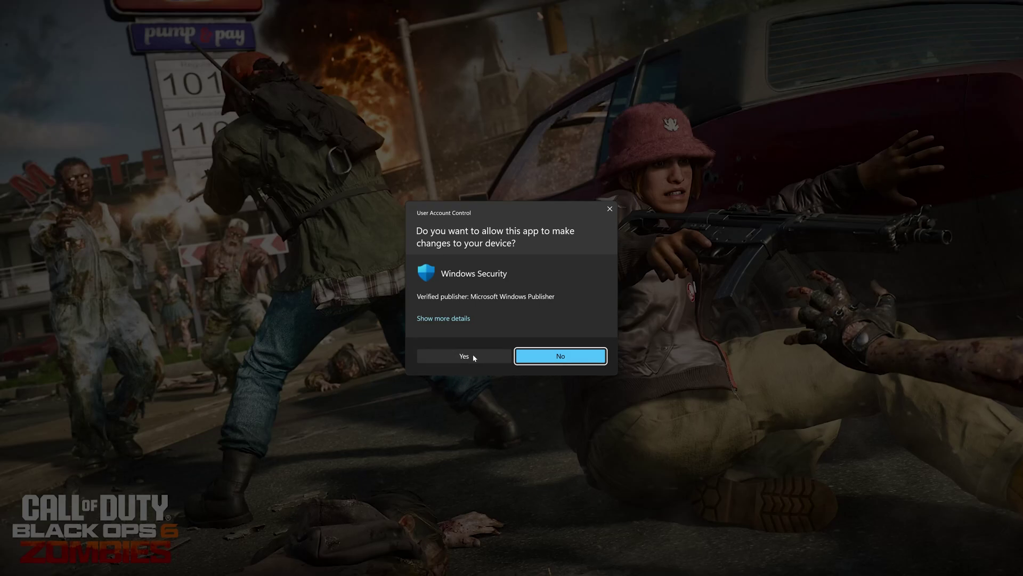
pyautogui.click(473, 355)
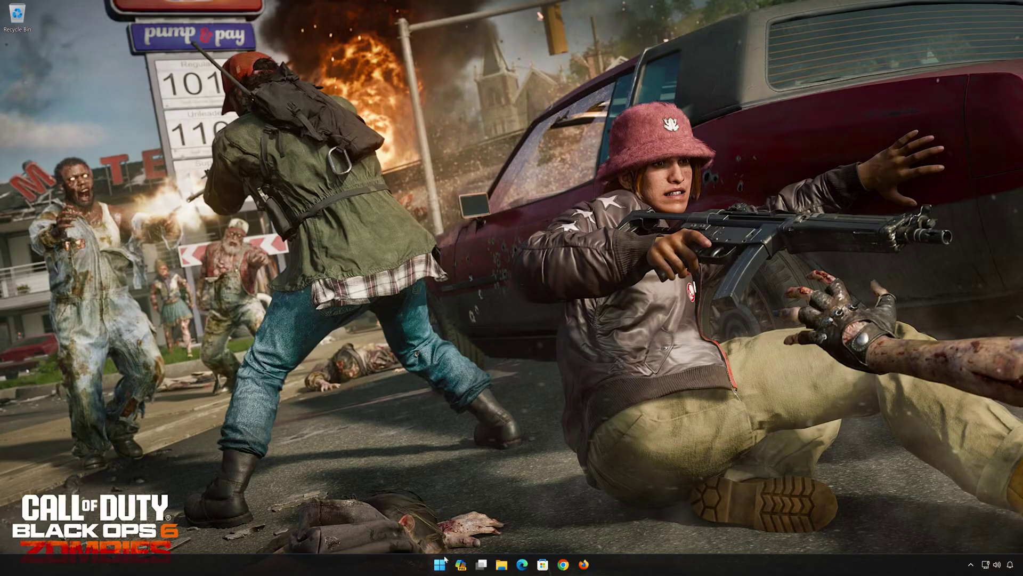
# Search Start for cmd and launch Command Prompt with Run as administrator.
pyautogui.click(439, 564)
pyautogui.write('cmd')
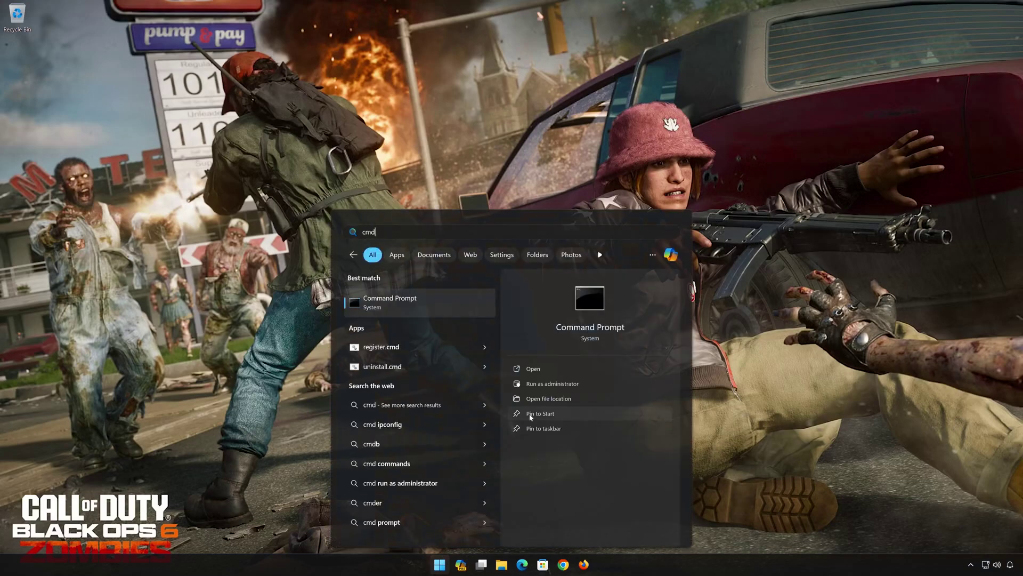
pyautogui.click(602, 384)
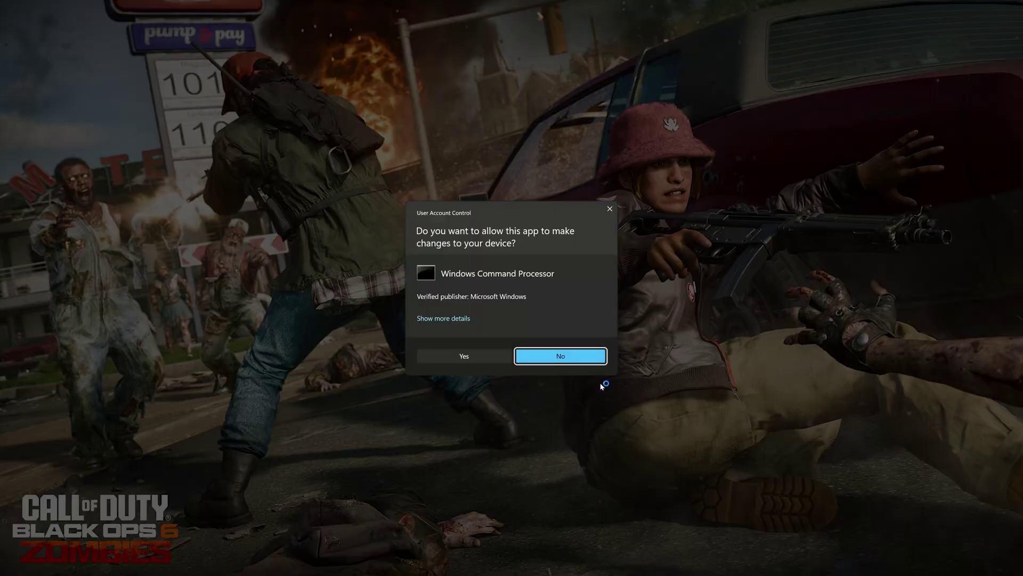
# Approve the UAC prompt, centre the Command Prompt window and run ipconfig /release.
pyautogui.click(464, 356)
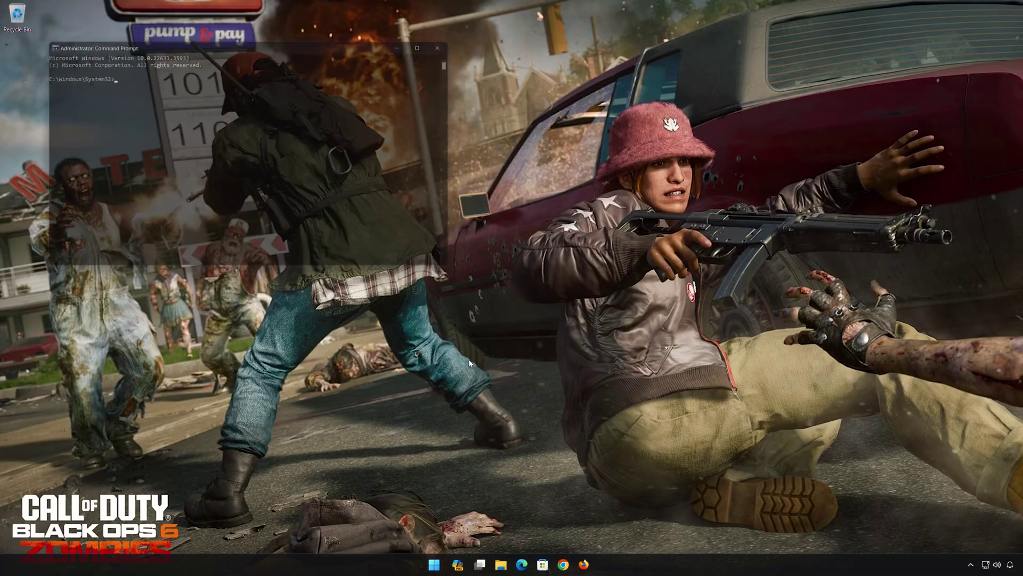
pyautogui.moveTo(287, 48); pyautogui.dragTo(561, 122)
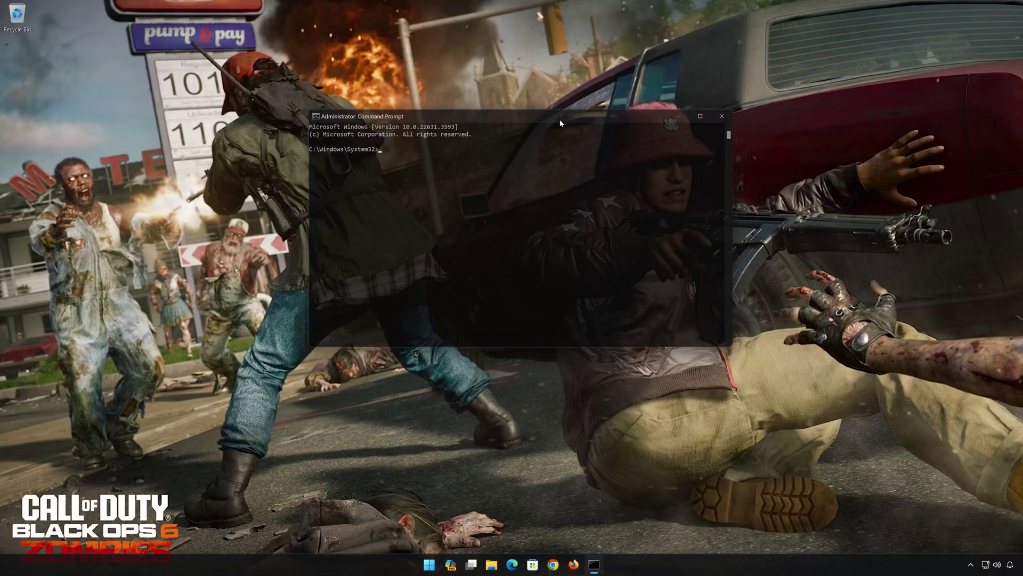
pyautogui.write('ipco')
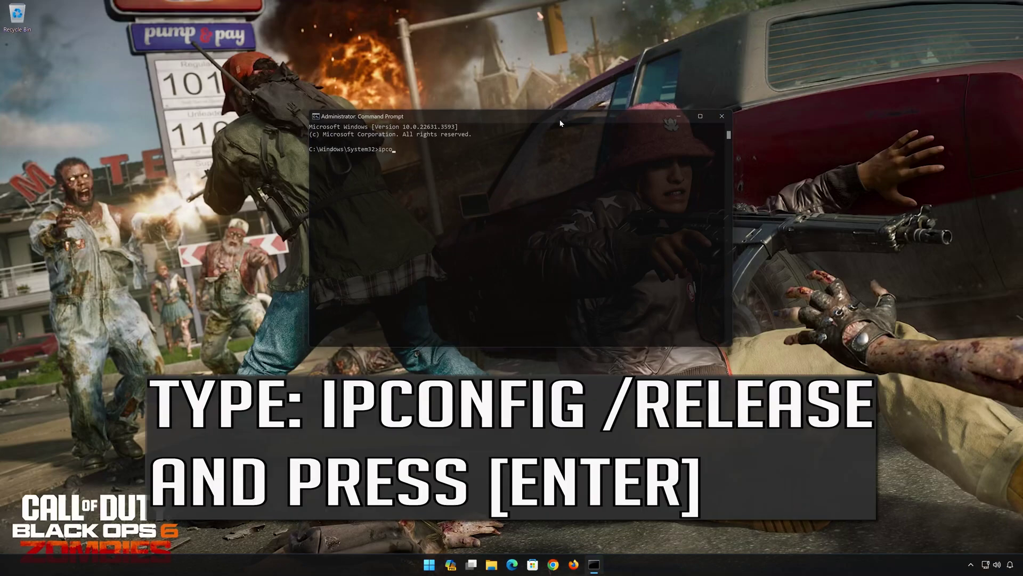
pyautogui.write('nfig')
pyautogui.write(' /rel')
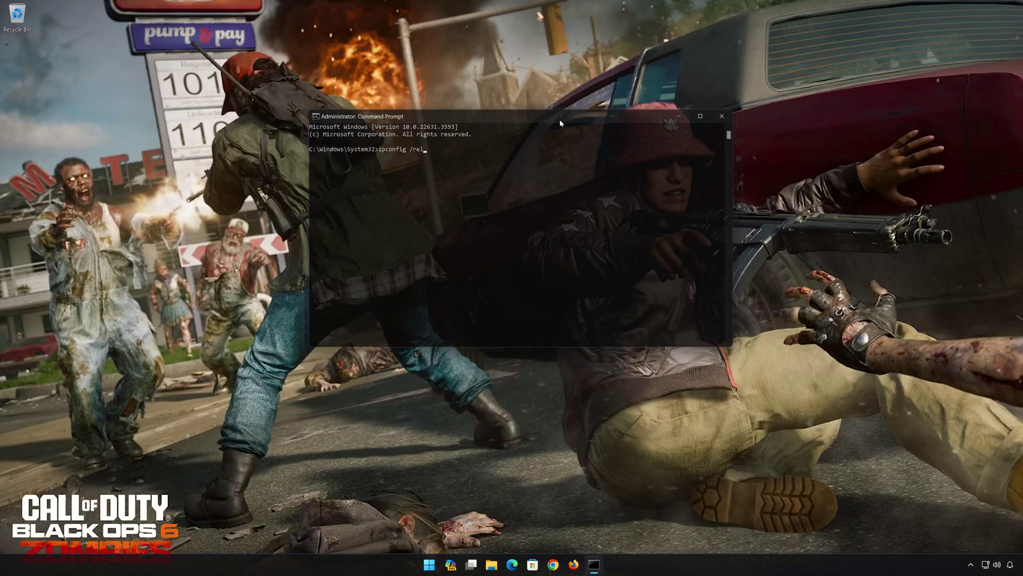
pyautogui.write('ease')
pyautogui.press('Return')
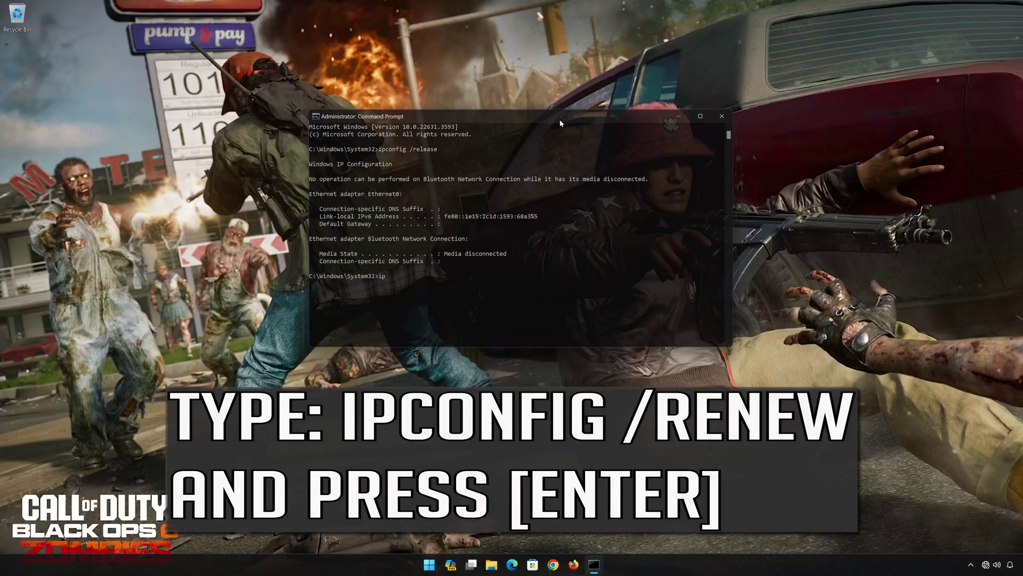
pyautogui.write('con')
pyautogui.write('fig /r')
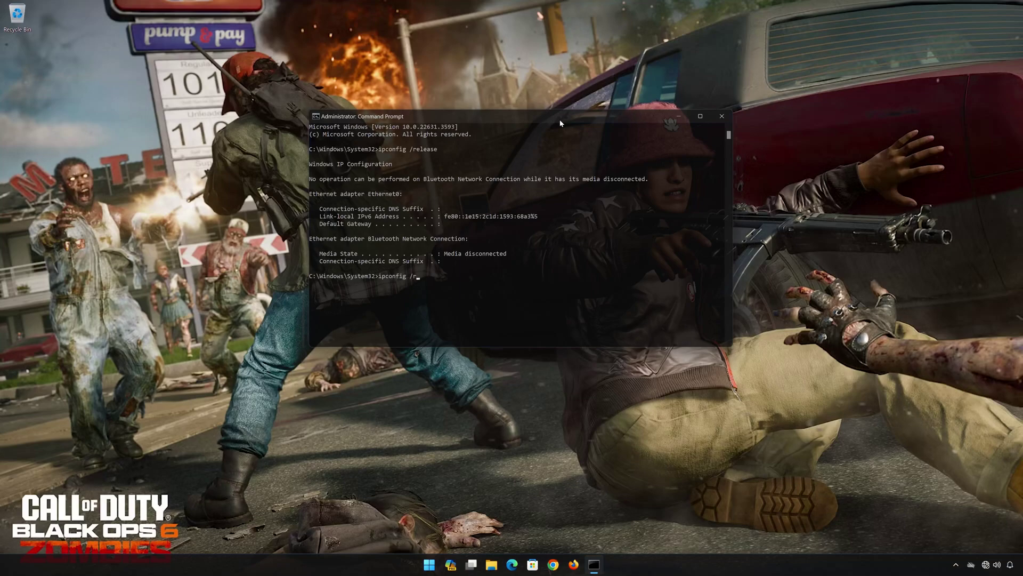
pyautogui.write('enew')
# Run ipconfig /renew to give the Ethernet adapter IPv4 address 192.168.236.129 again.
pyautogui.press('Return')
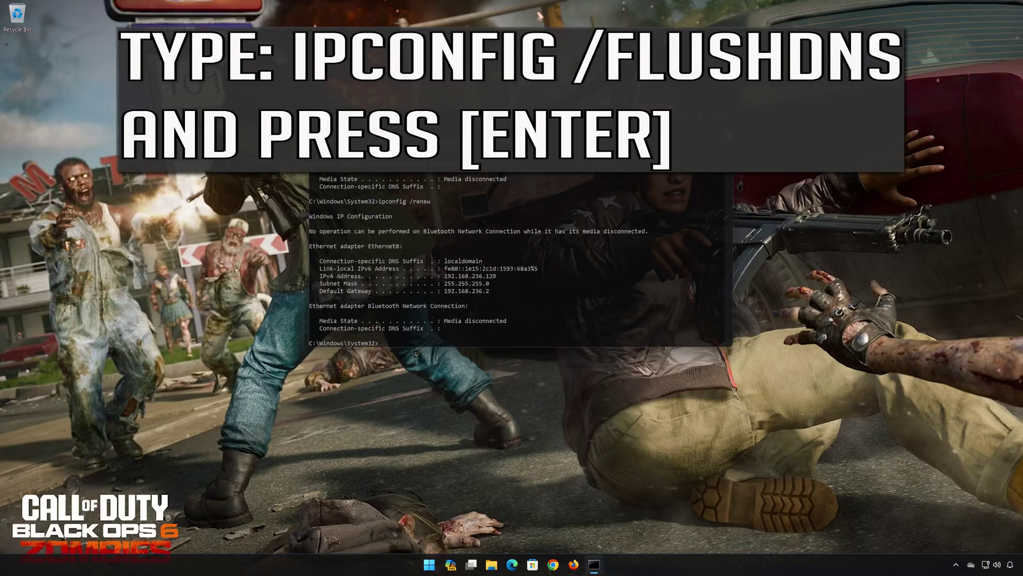
pyautogui.write('ipconfig')
pyautogui.write(' /')
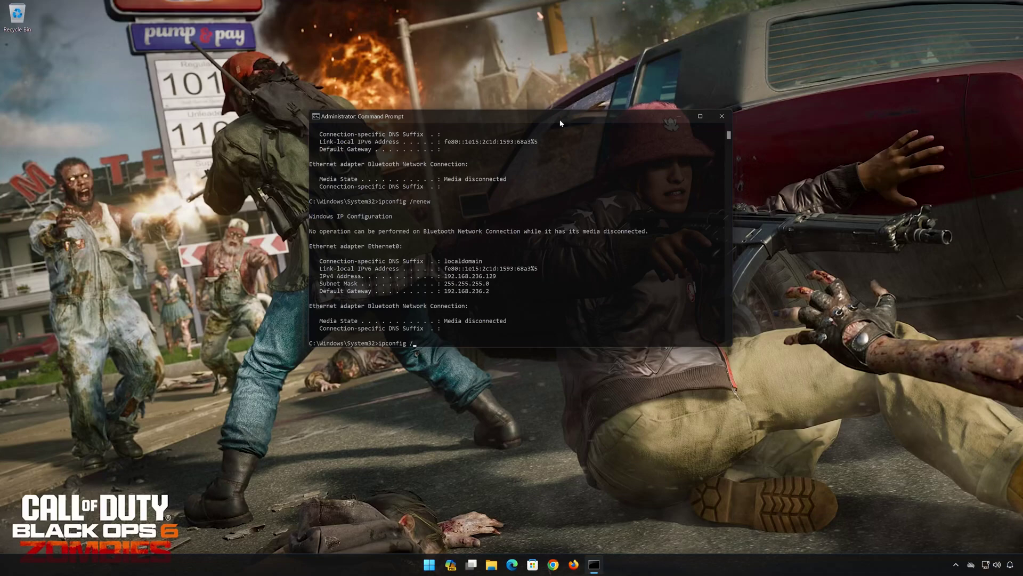
pyautogui.write('flush')
pyautogui.write('dns')
# Run ipconfig /flushdns to clear the DNS resolver cache, then exit Command Prompt.
pyautogui.press('Return')
pyautogui.write('exit')
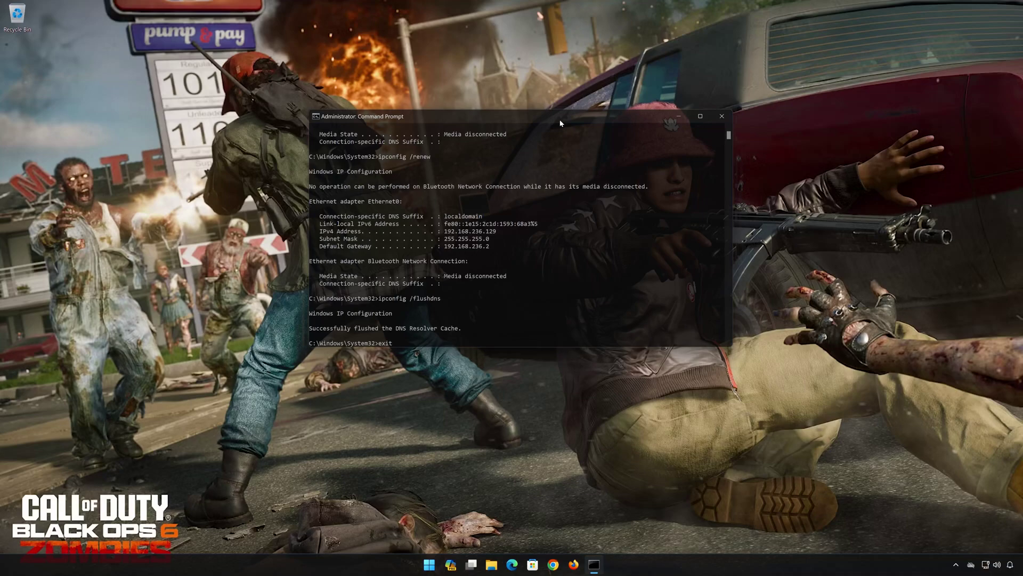
pyautogui.press('Return')
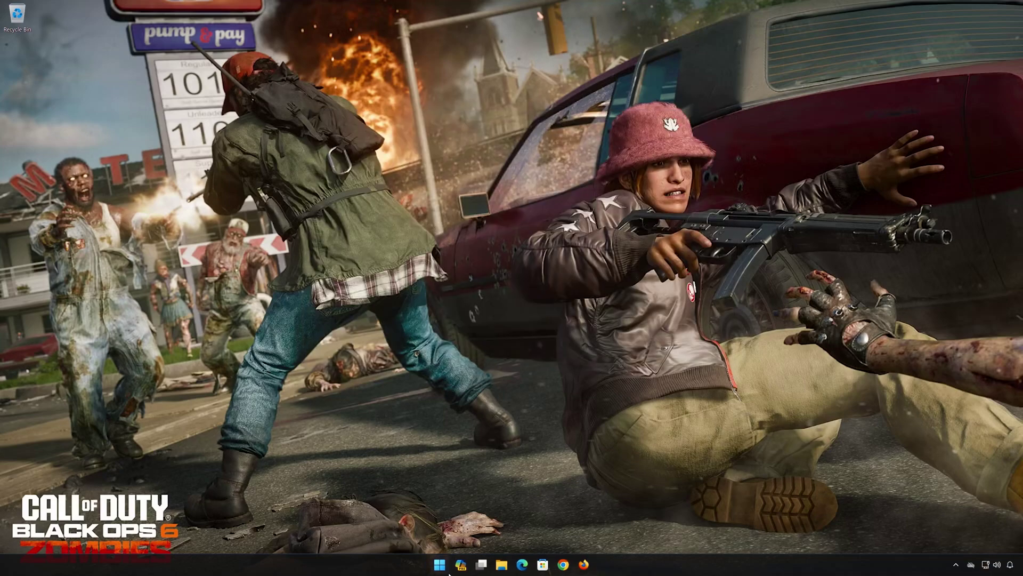
# Restart the computer from the Start menu, then search Start for Control Panel.
pyautogui.click(439, 564)
pyautogui.click(626, 533)
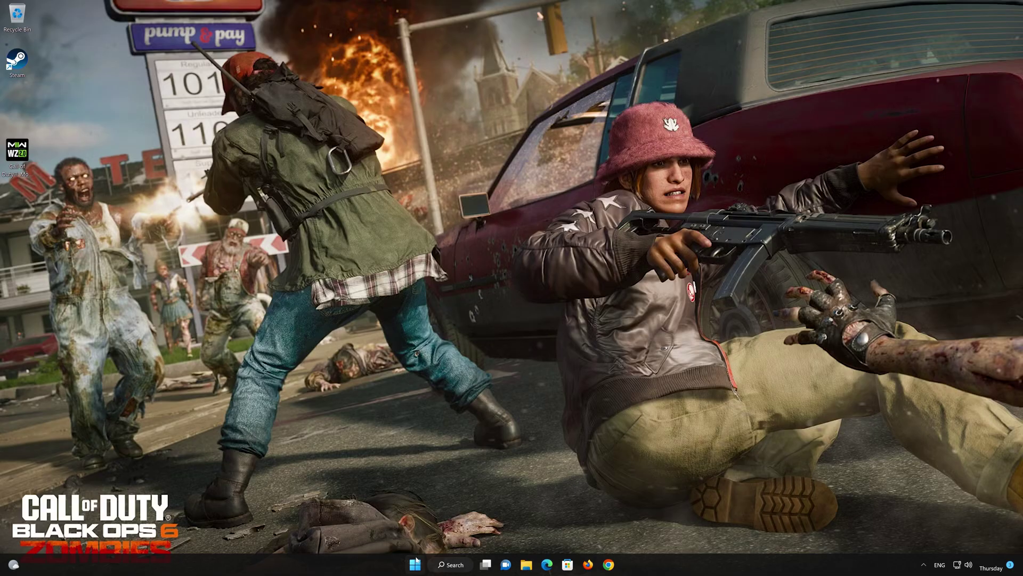
pyautogui.click(414, 565)
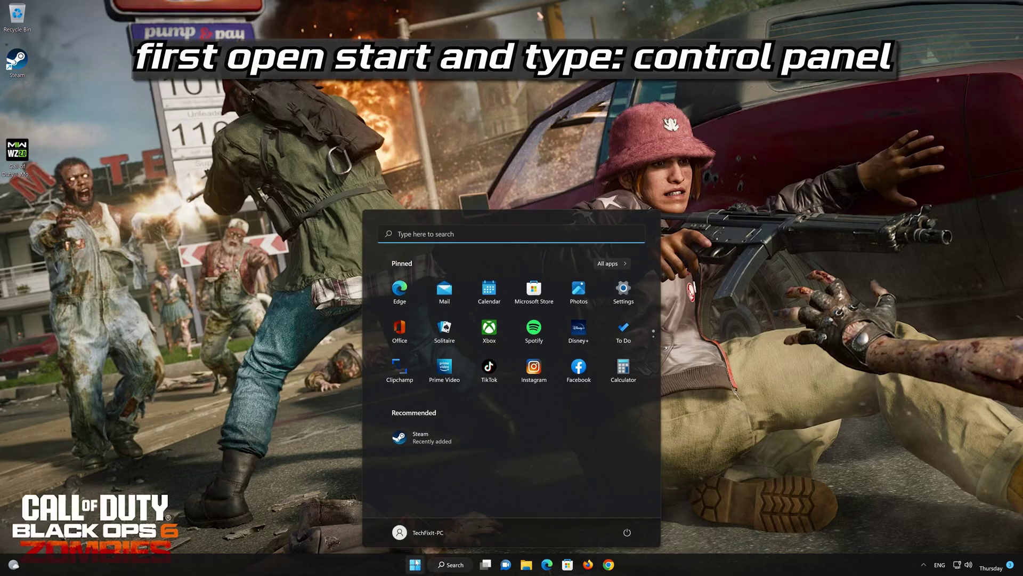
pyautogui.write('control')
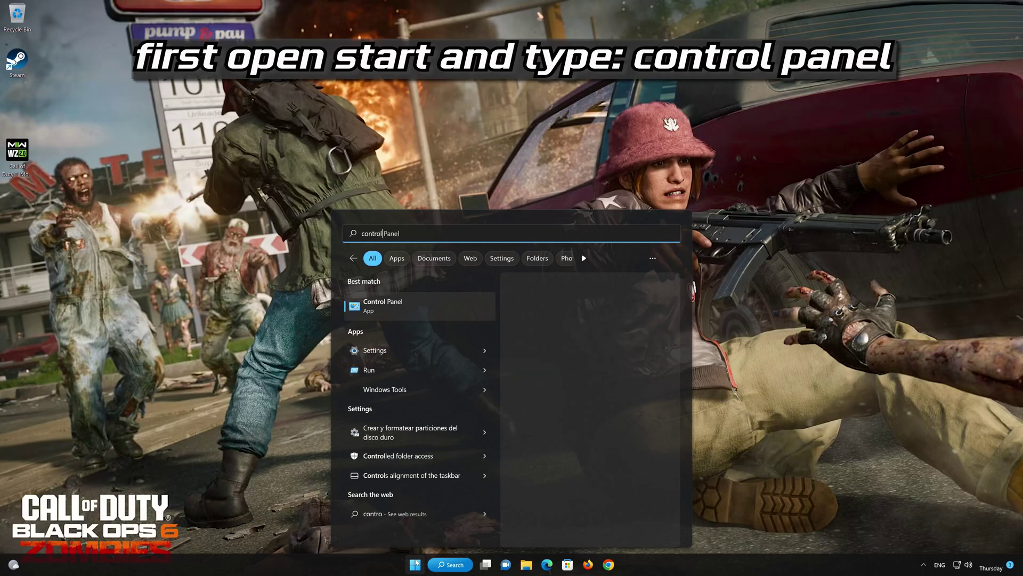
pyautogui.write(' panel')
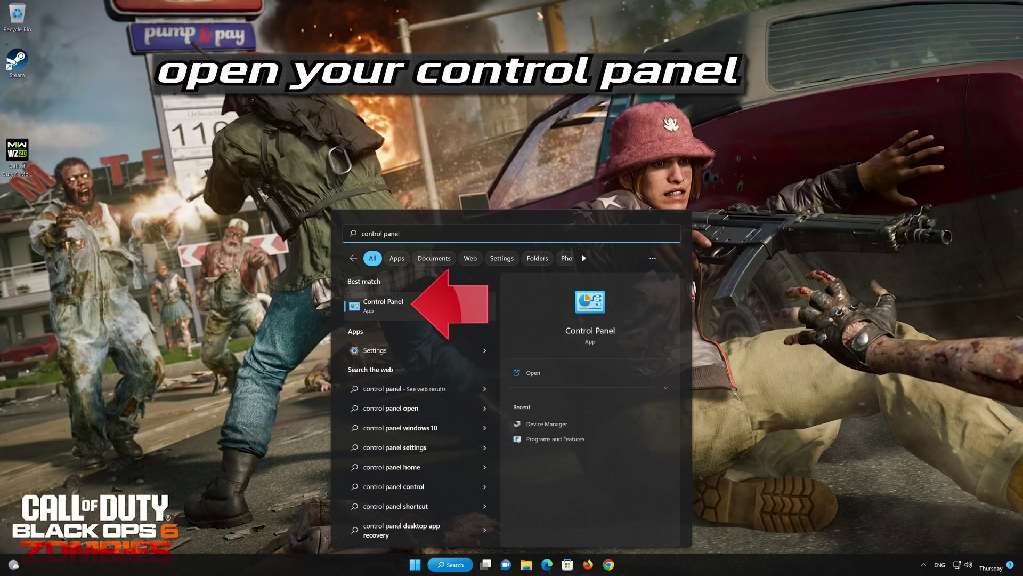
# Launch Control Panel and go through Network and Internet to the Network and Sharing Center.
pyautogui.click(411, 305)
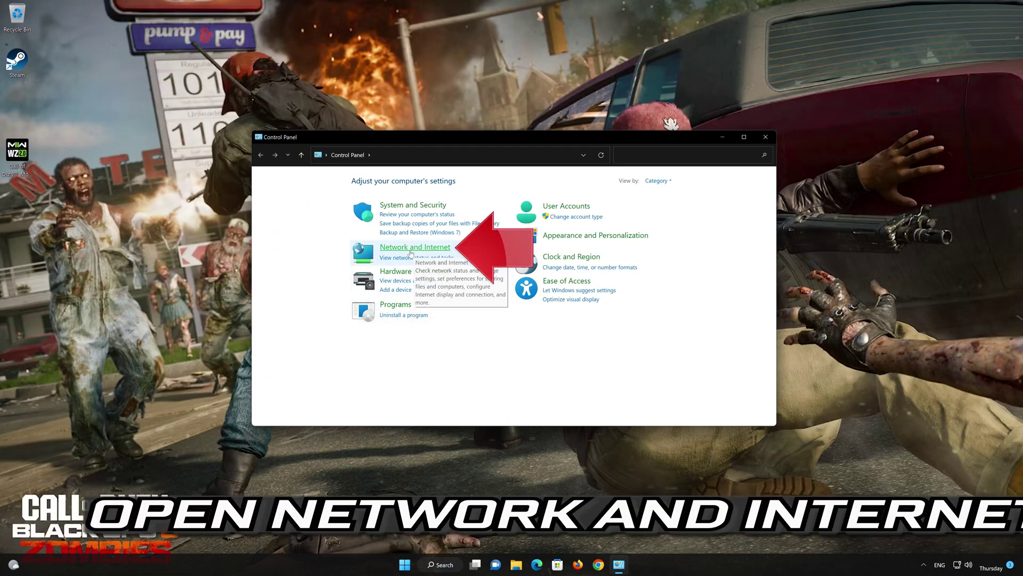
pyautogui.click(420, 249)
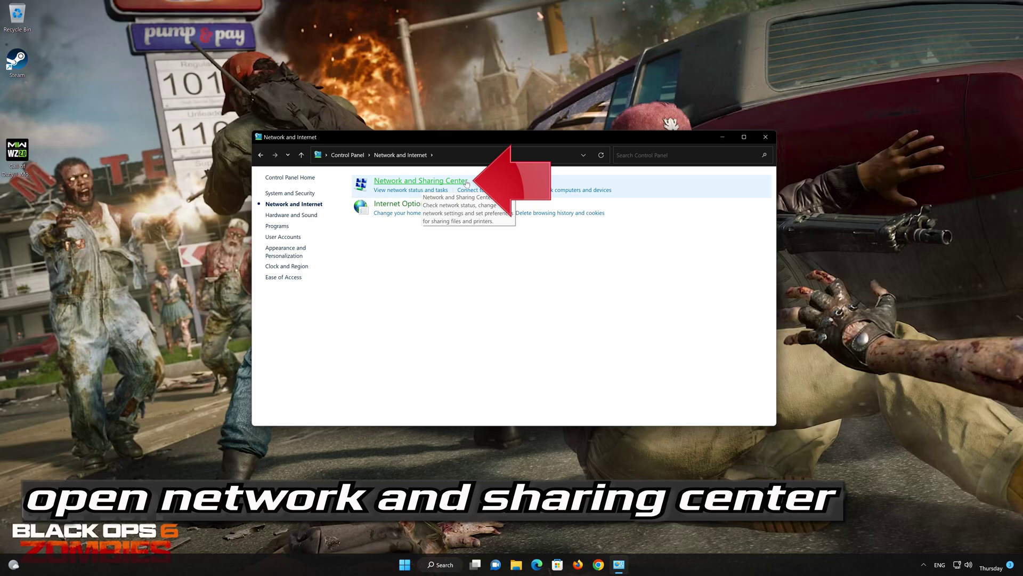
pyautogui.click(432, 183)
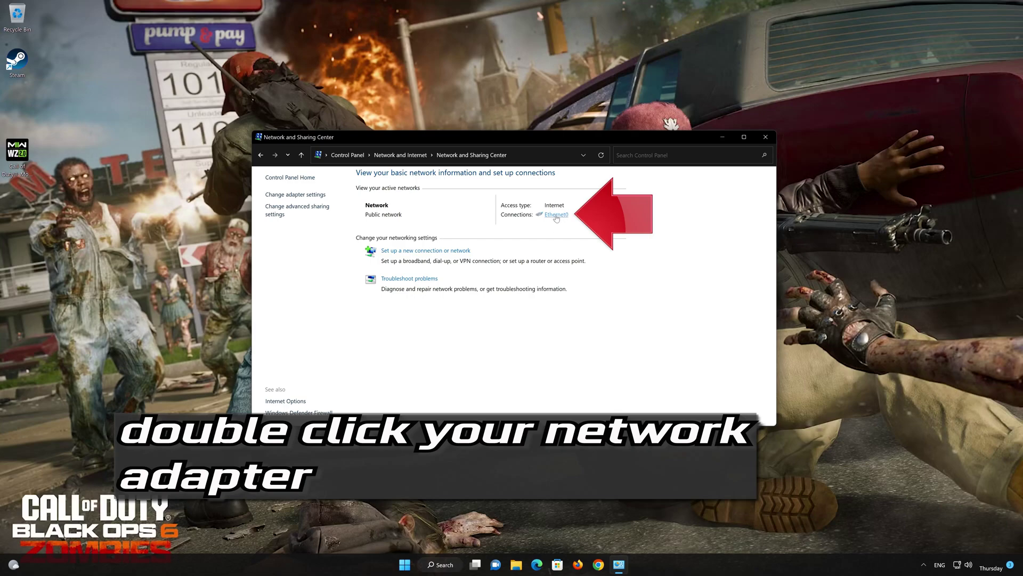
# From Ethernet0 Status, reach the Internet Protocol Version 4 (TCP/IPv4) properties dialog.
pyautogui.click(556, 215)
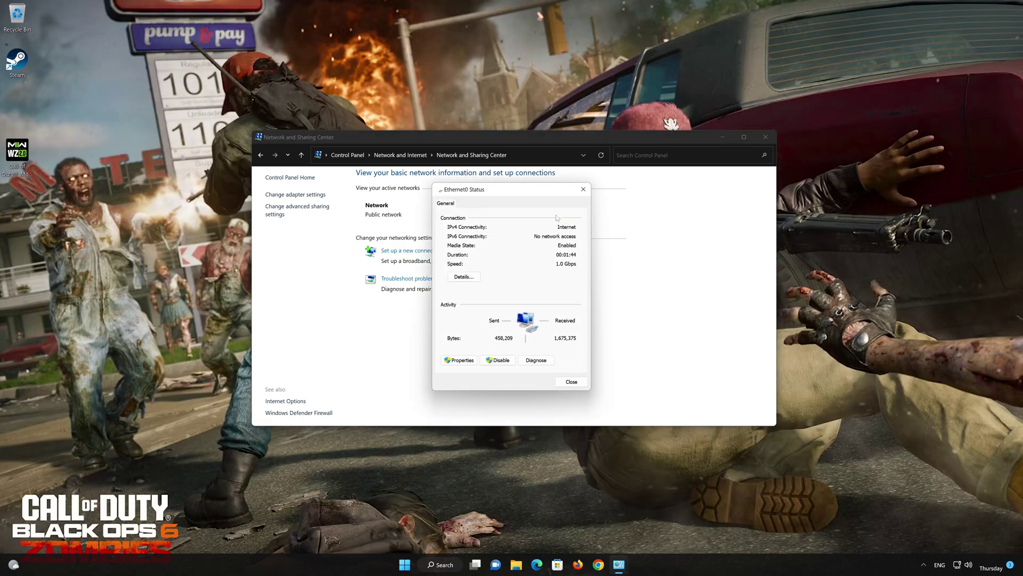
pyautogui.click(464, 360)
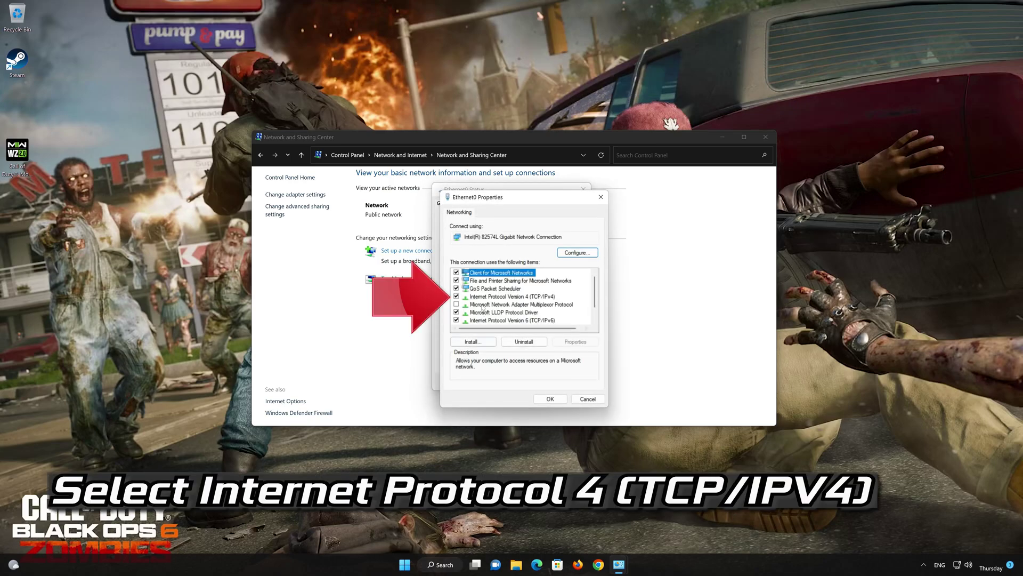
pyautogui.click(494, 298)
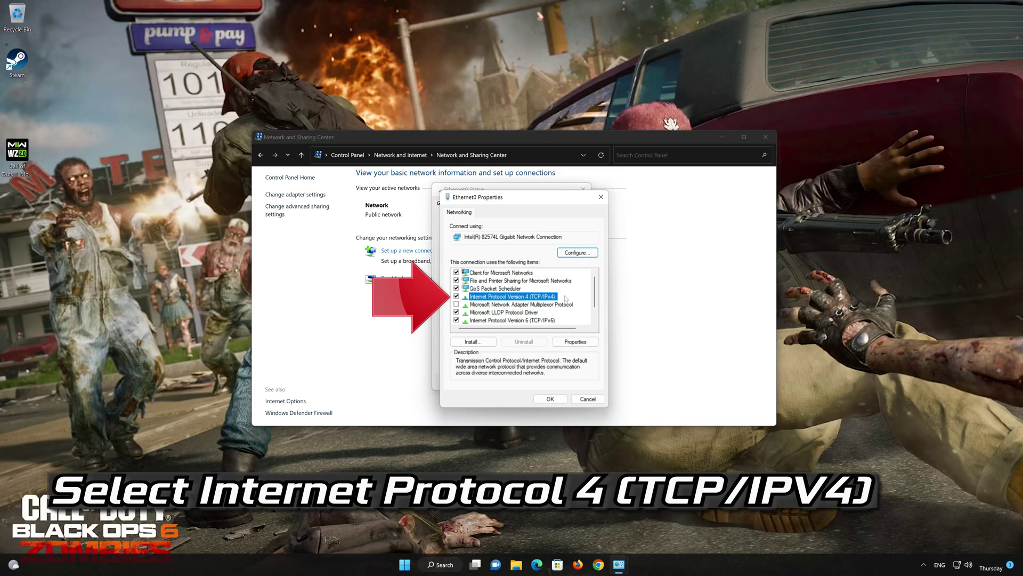
pyautogui.click(572, 343)
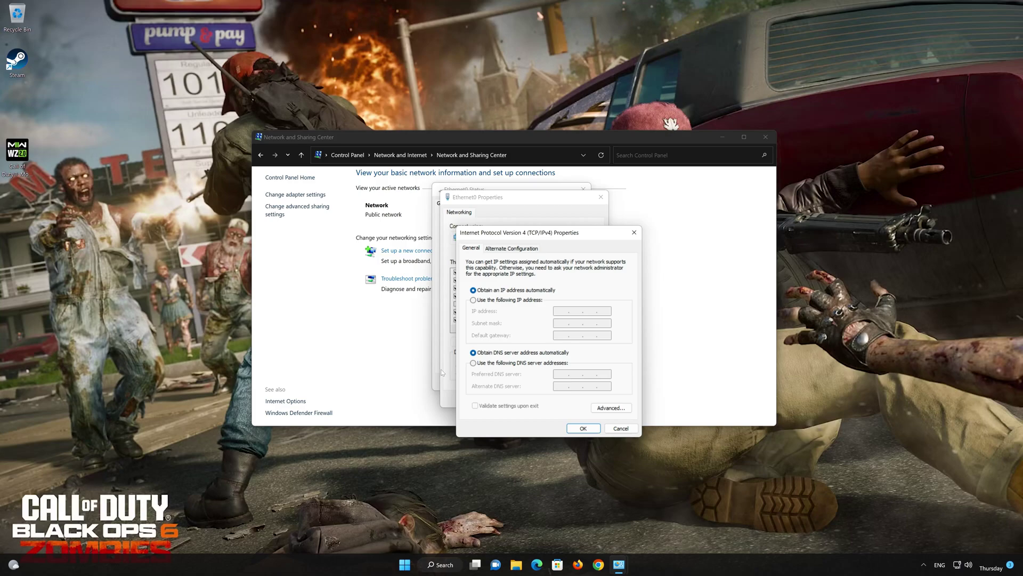
# Use manual DNS servers 8.8.8.8 and 8.8.4.4, confirm with OK and close the Ethernet0 properties.
pyautogui.click(473, 363)
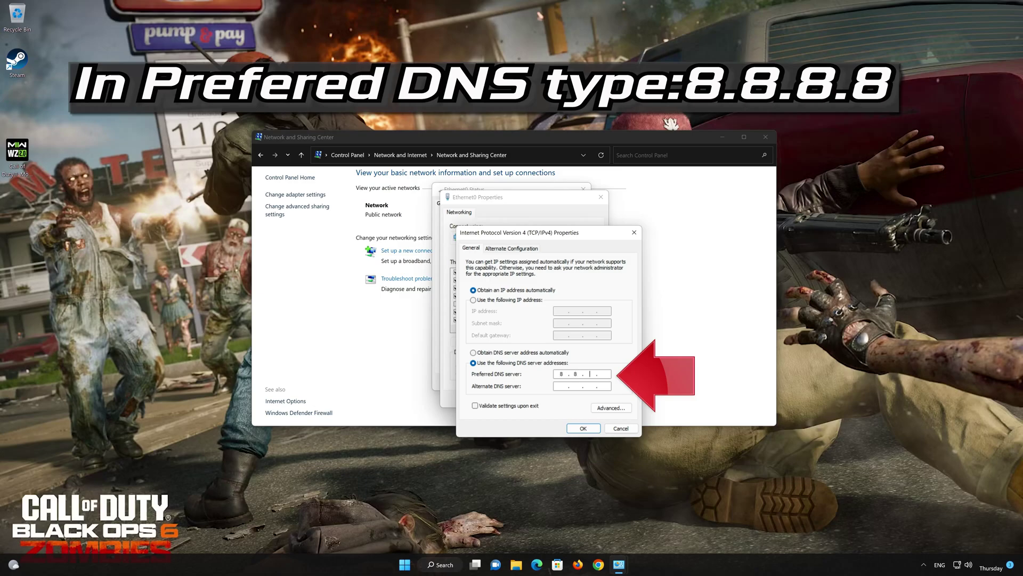
pyautogui.click(560, 384)
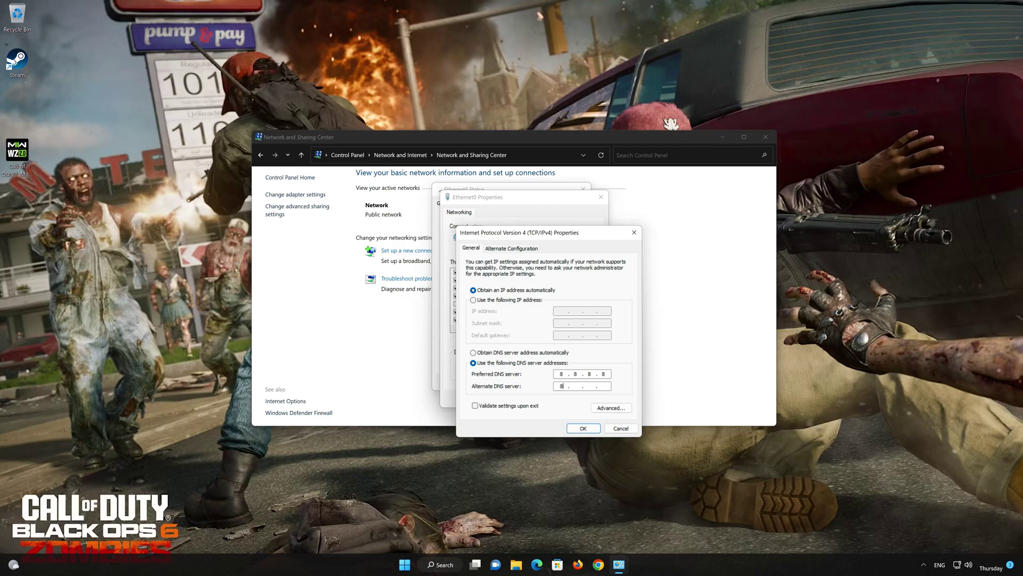
pyautogui.write('.8.4.4')
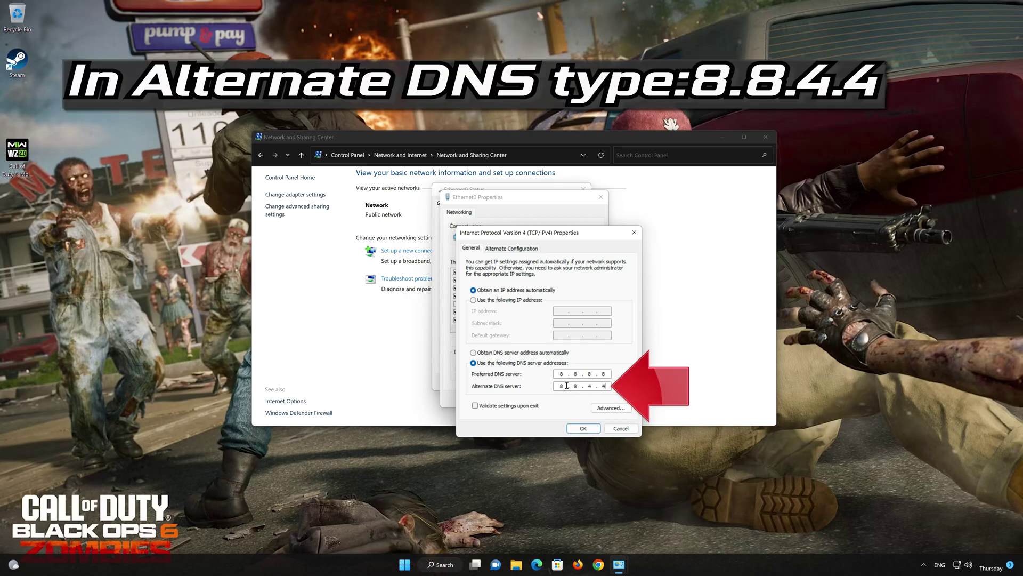
pyautogui.click(586, 427)
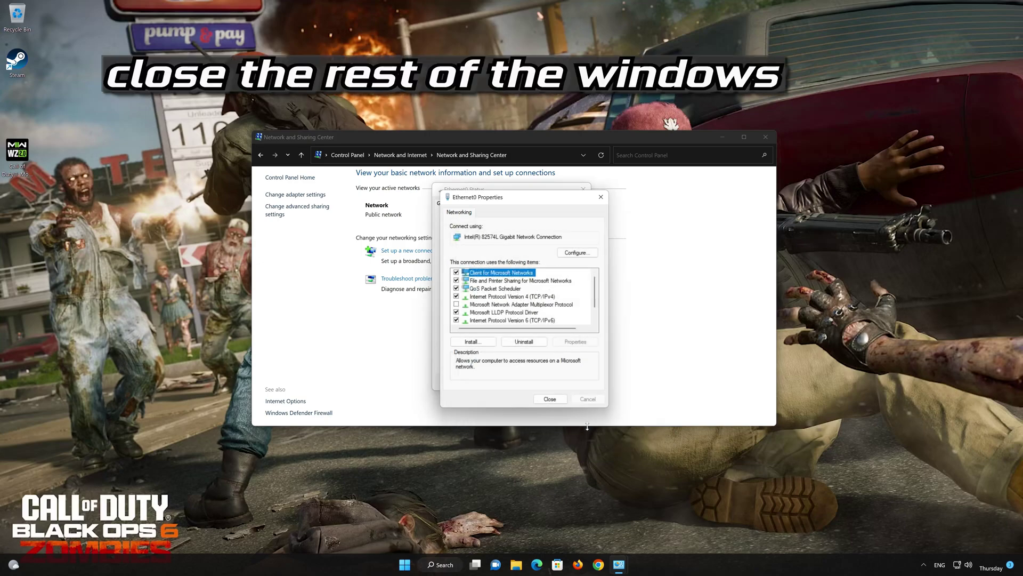
pyautogui.click(549, 399)
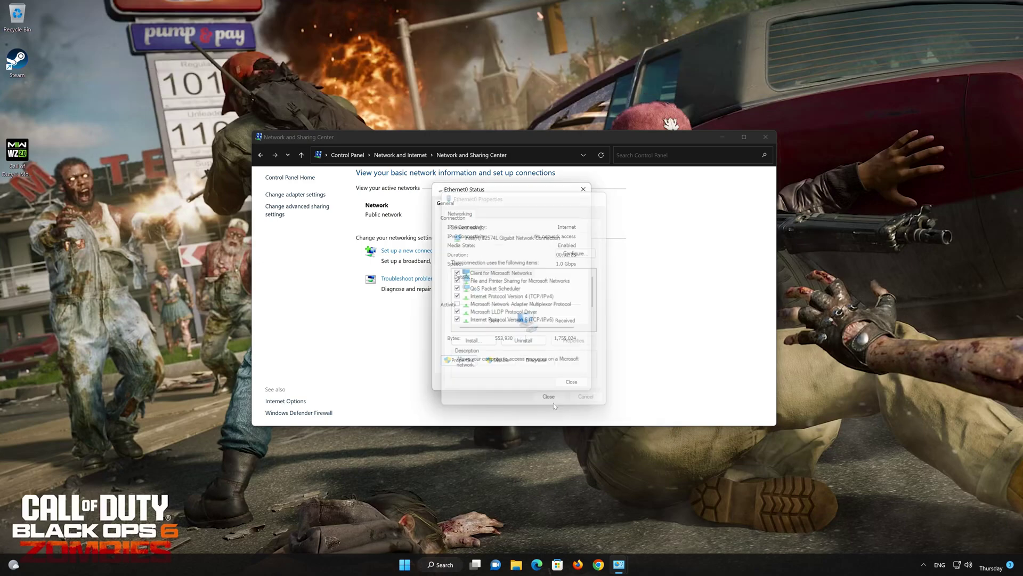